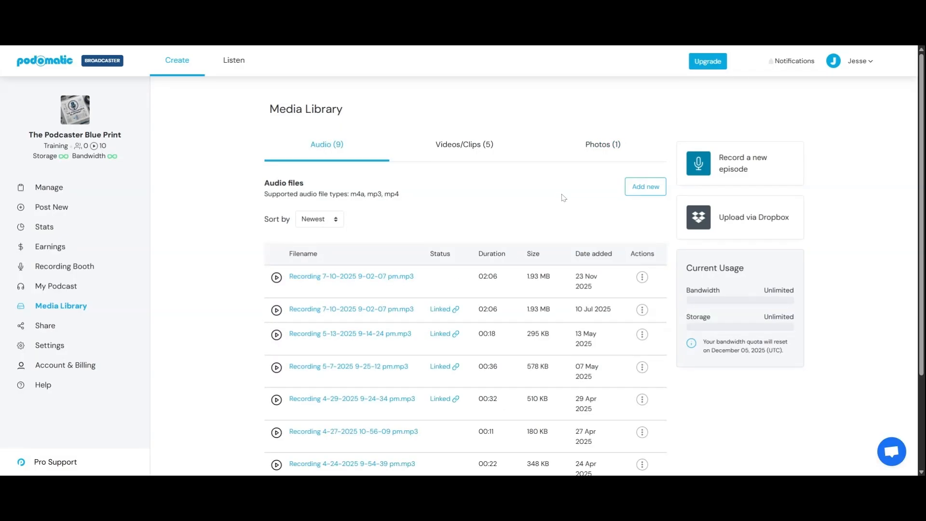
Step: Start adding a new audio file to the media library and open the file chooser
click(645, 189)
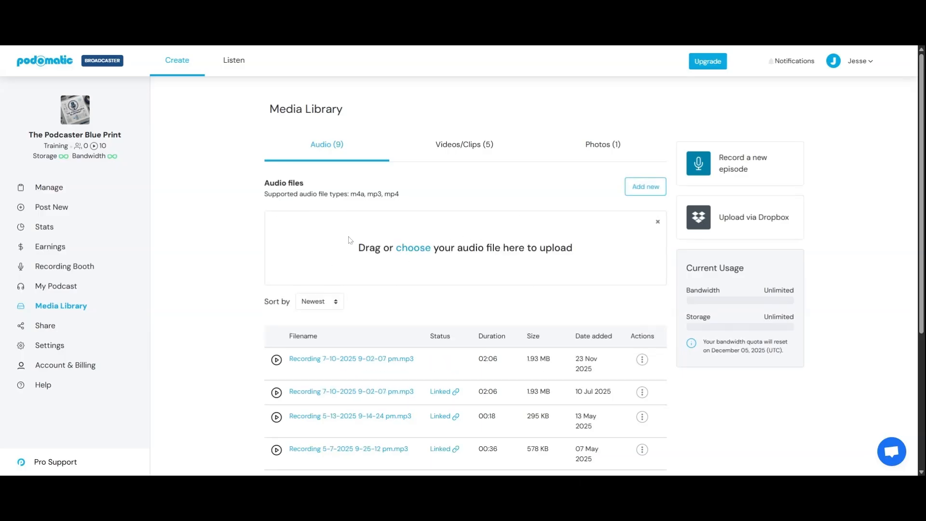
click(422, 252)
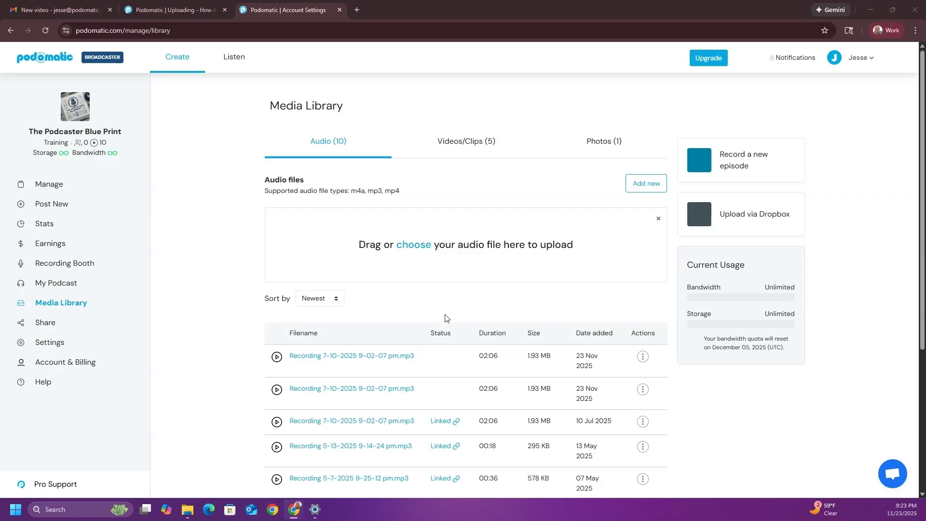
Step: Switch to File Explorer and browse to the Desktop folder to find a media file for upload
click(189, 513)
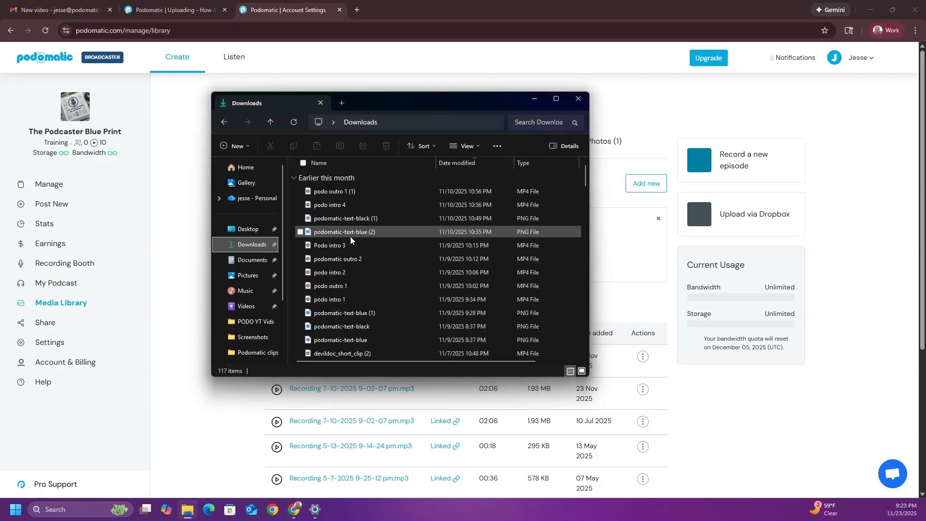
click(252, 260)
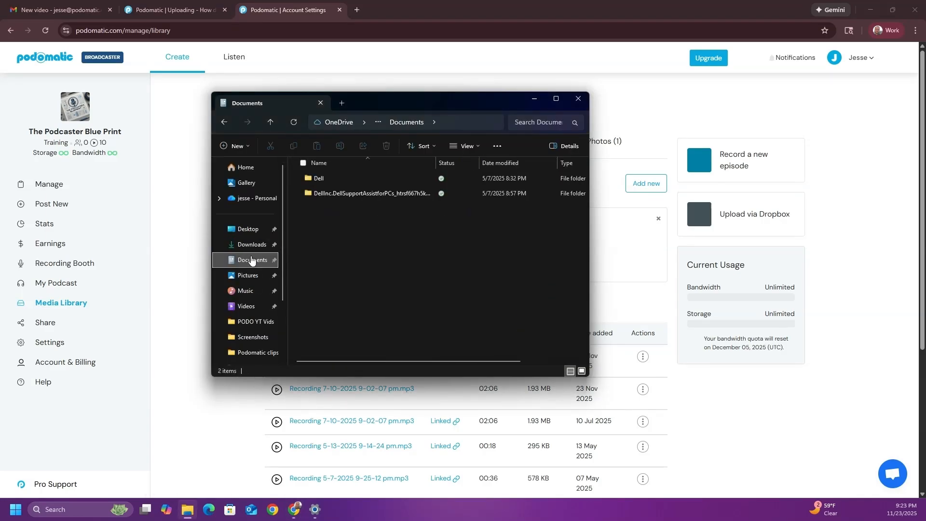
click(256, 233)
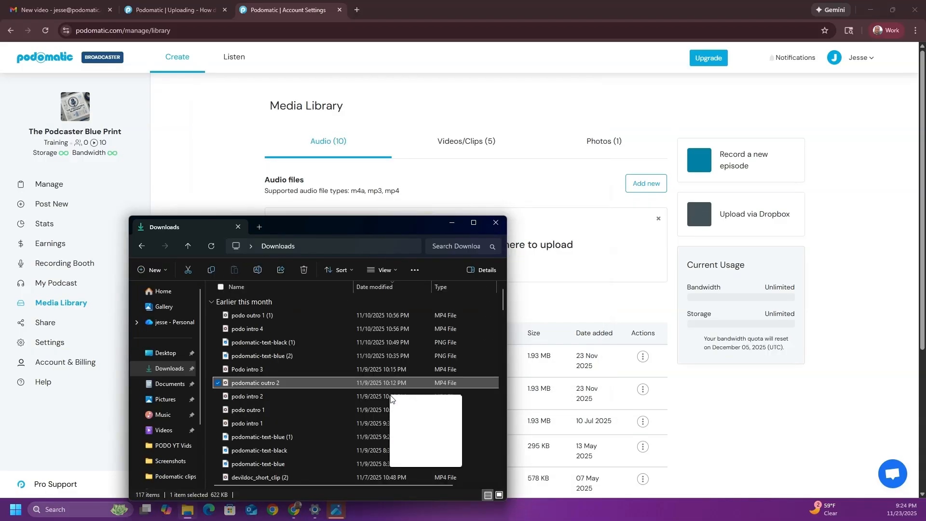
Step: Upload the "Podomatic Tutorials_ Media Library Guide" video from the desktop to the media library's videos
drag(426, 448, 531, 261)
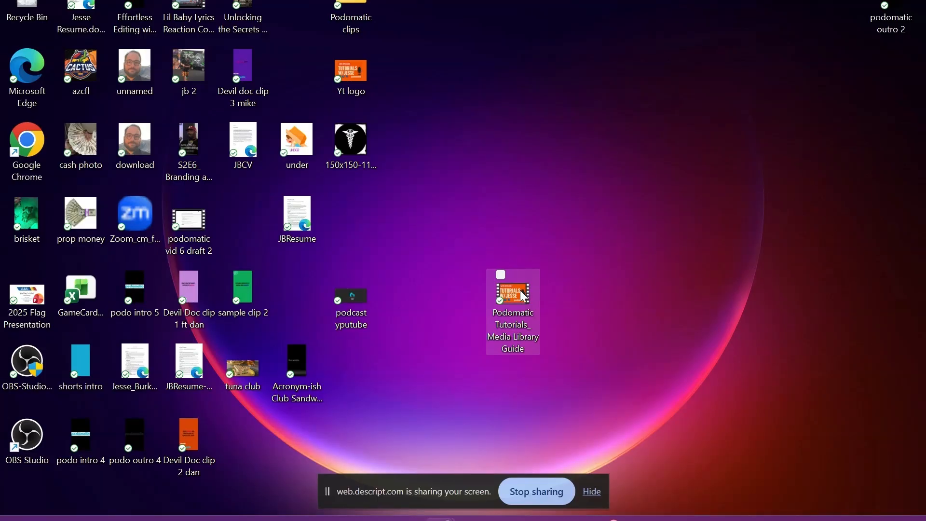
drag(524, 297, 779, 333)
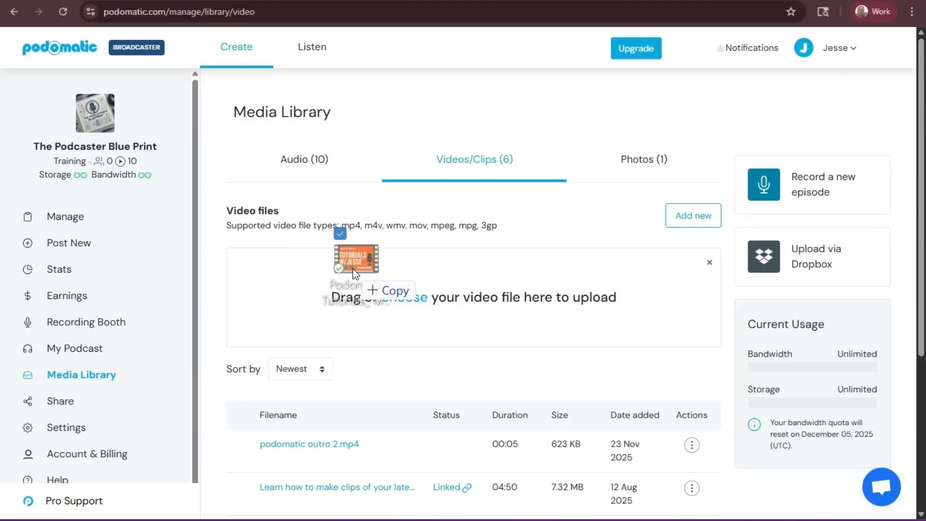
drag(352, 268, 408, 299)
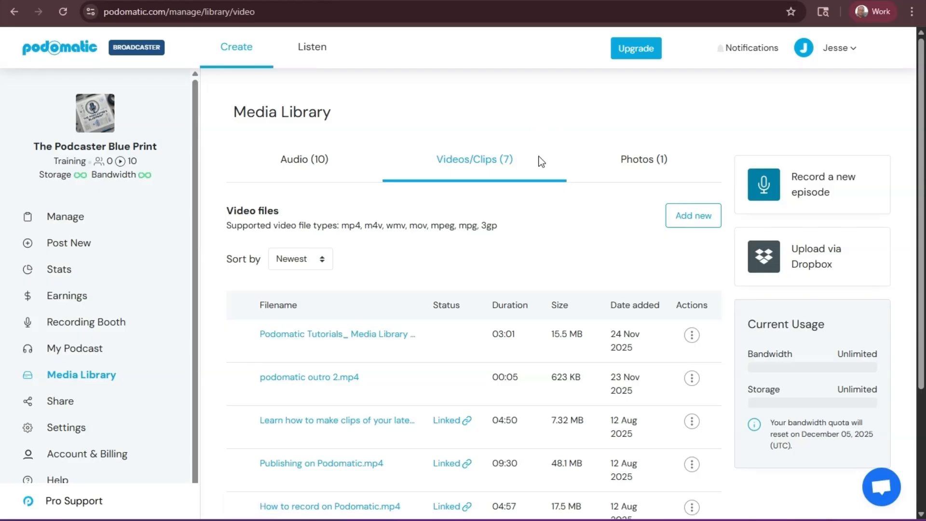
Step: Upload the video file "Podo intro 3" from the Downloads folder to the media library and check the video list
click(685, 224)
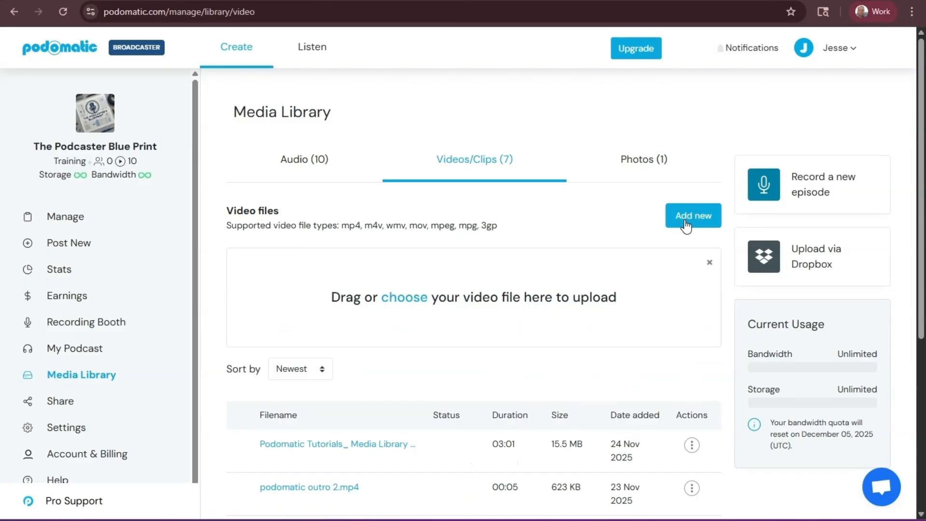
click(404, 297)
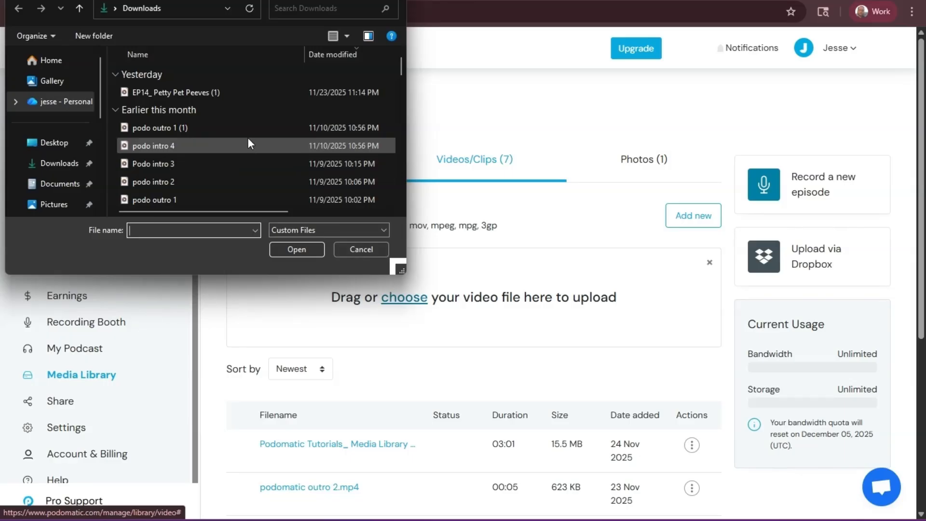
scroll(262, 112, down, 3)
scroll(262, 113, up, 3)
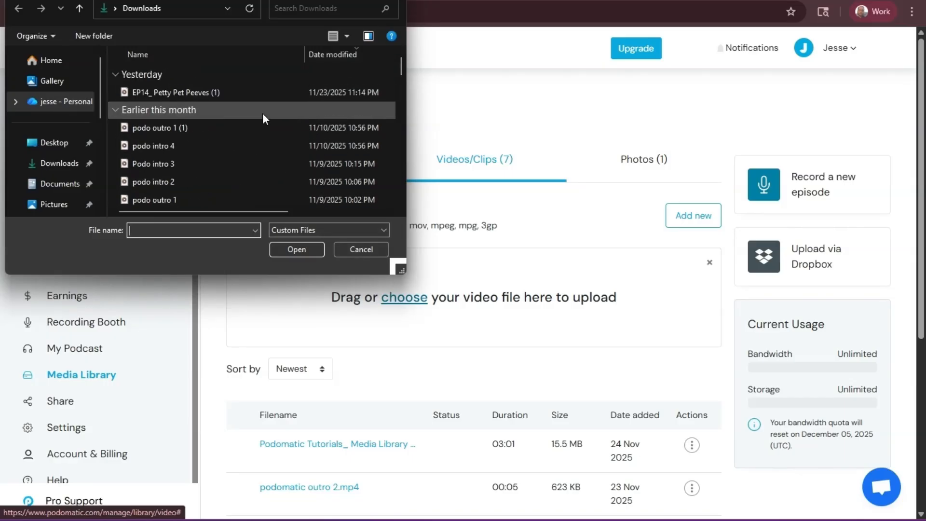
click(172, 164)
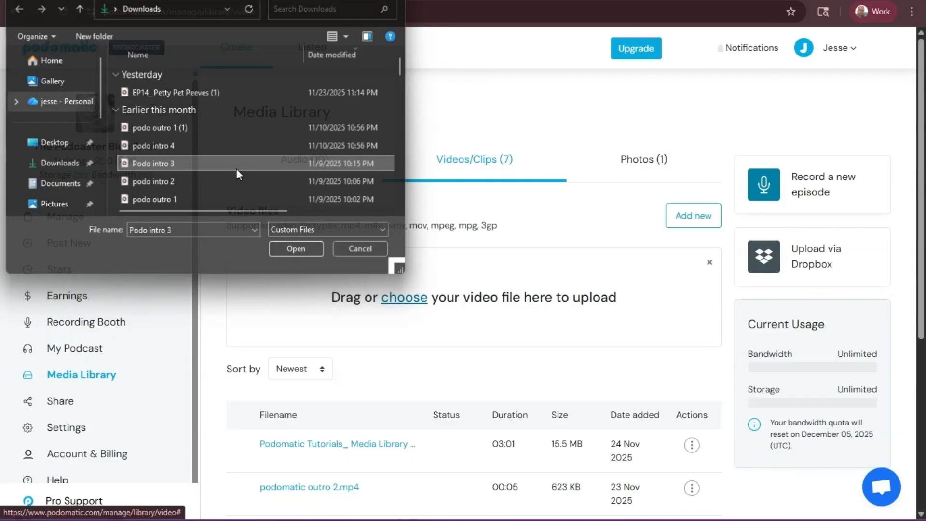
double_click(236, 169)
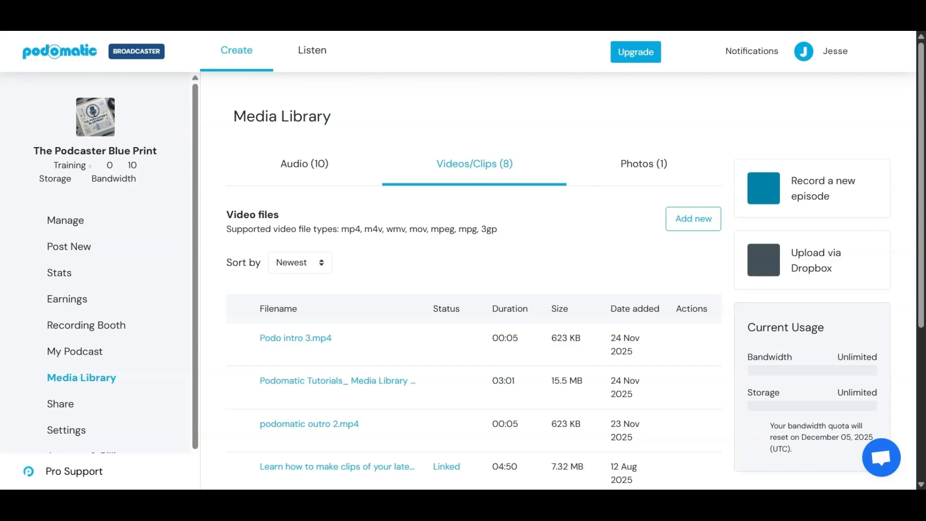
scroll(499, 346, down, 1)
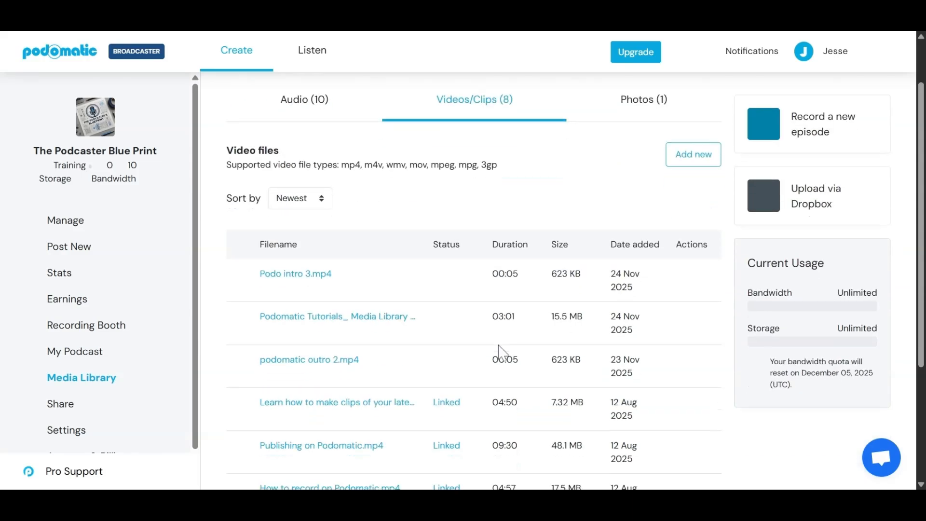
scroll(499, 352, up, 1)
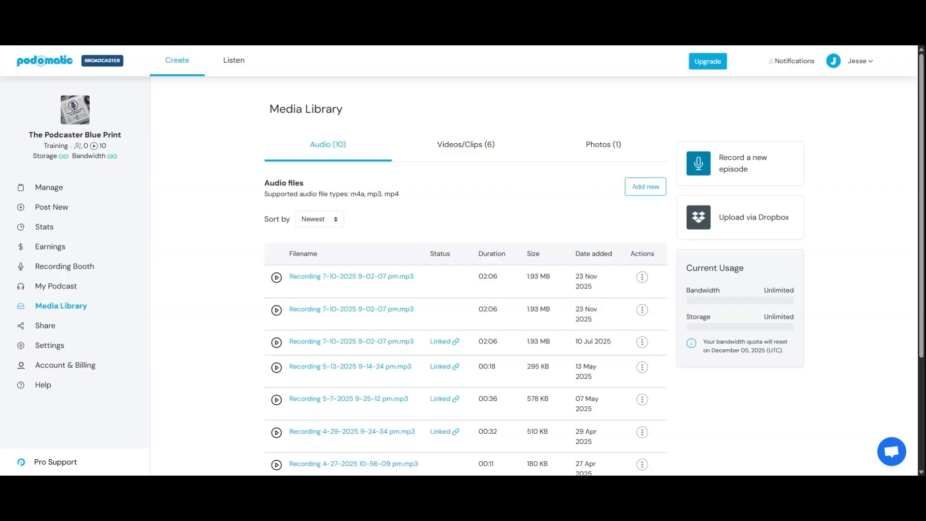
Step: Rename the newest audio recording in the media library to "Episode 2 .mp3" and save it
click(642, 277)
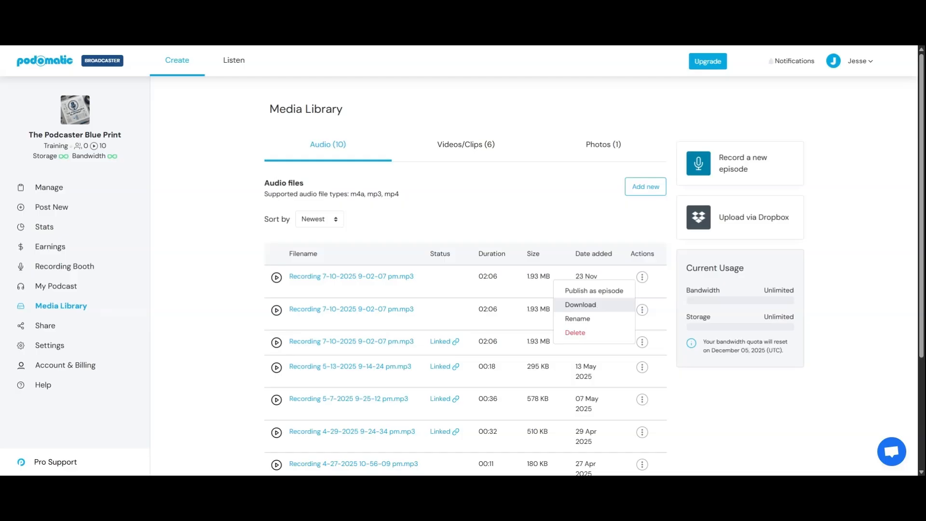
click(579, 318)
key(BackSpace)
key(BackSpace)
key(BackSpace)
key(BackSpace)
key(BackSpace)
key(BackSpace)
key(BackSpace)
key(BackSpace)
key(BackSpace)
key(BackSpace)
key(BackSpace)
key(BackSpace)
key(BackSpace)
key(BackSpace)
key(BackSpace)
key(BackSpace)
key(BackSpace)
key(BackSpace)
key(BackSpace)
key(BackSpace)
key(BackSpace)
key(BackSpace)
key(BackSpace)
key(BackSpace)
key(BackSpace)
key(BackSpace)
key(BackSpace)
key(BackSpace)
key(BackSpace)
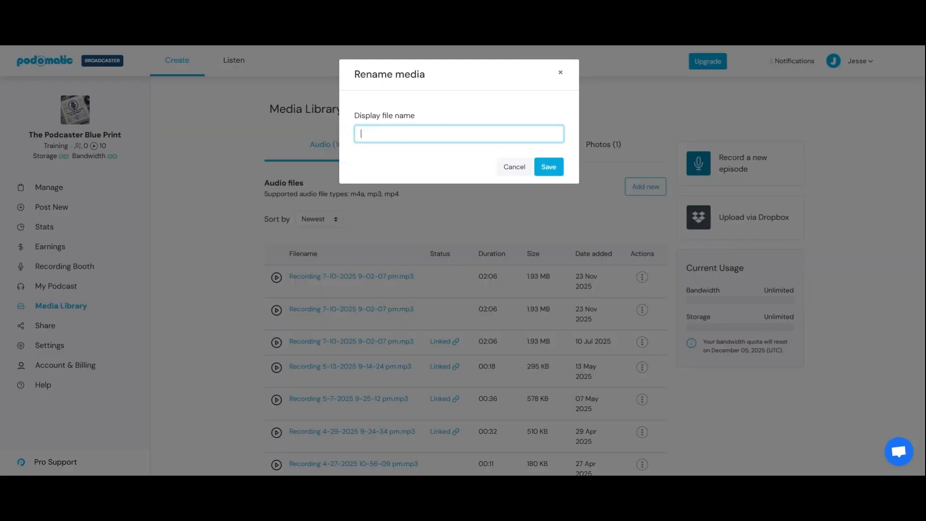
text(Episode 2 .mp3)
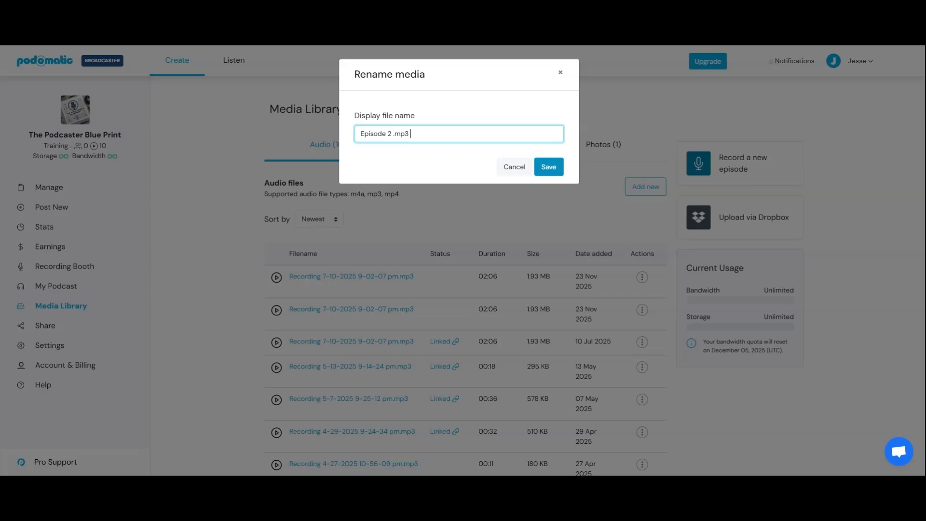
click(550, 167)
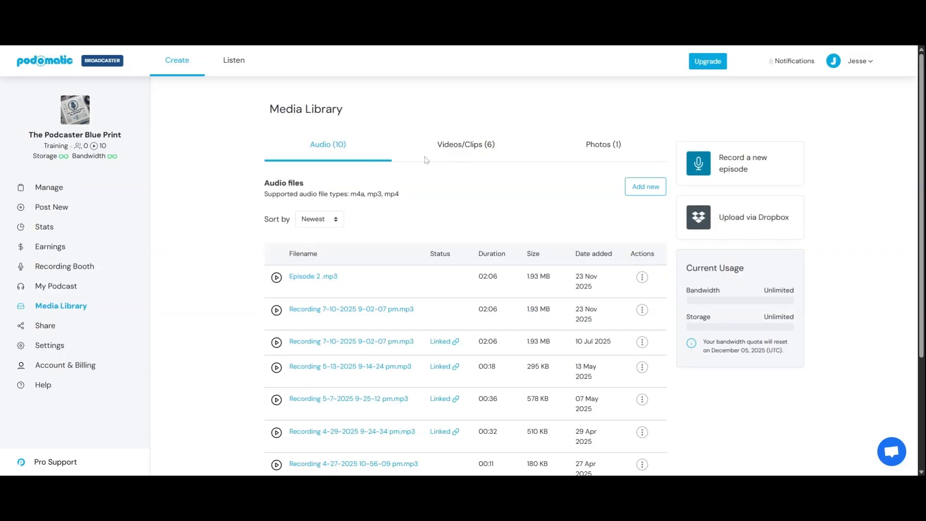
Step: View the media library's video and clip files as well as its photo files
click(465, 152)
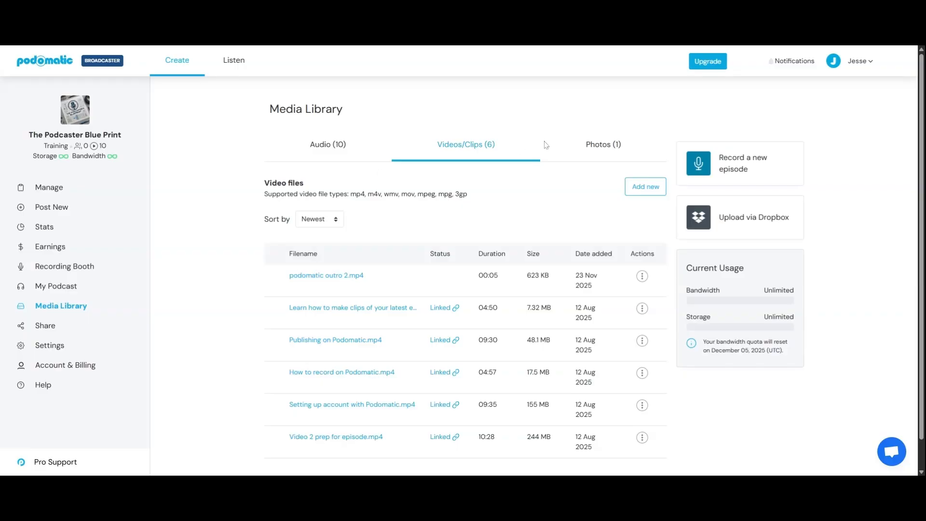
click(585, 146)
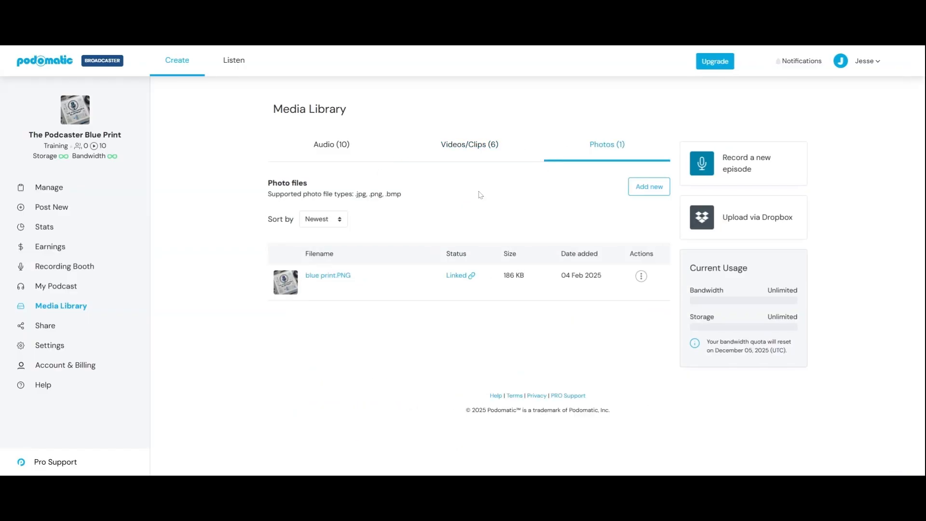